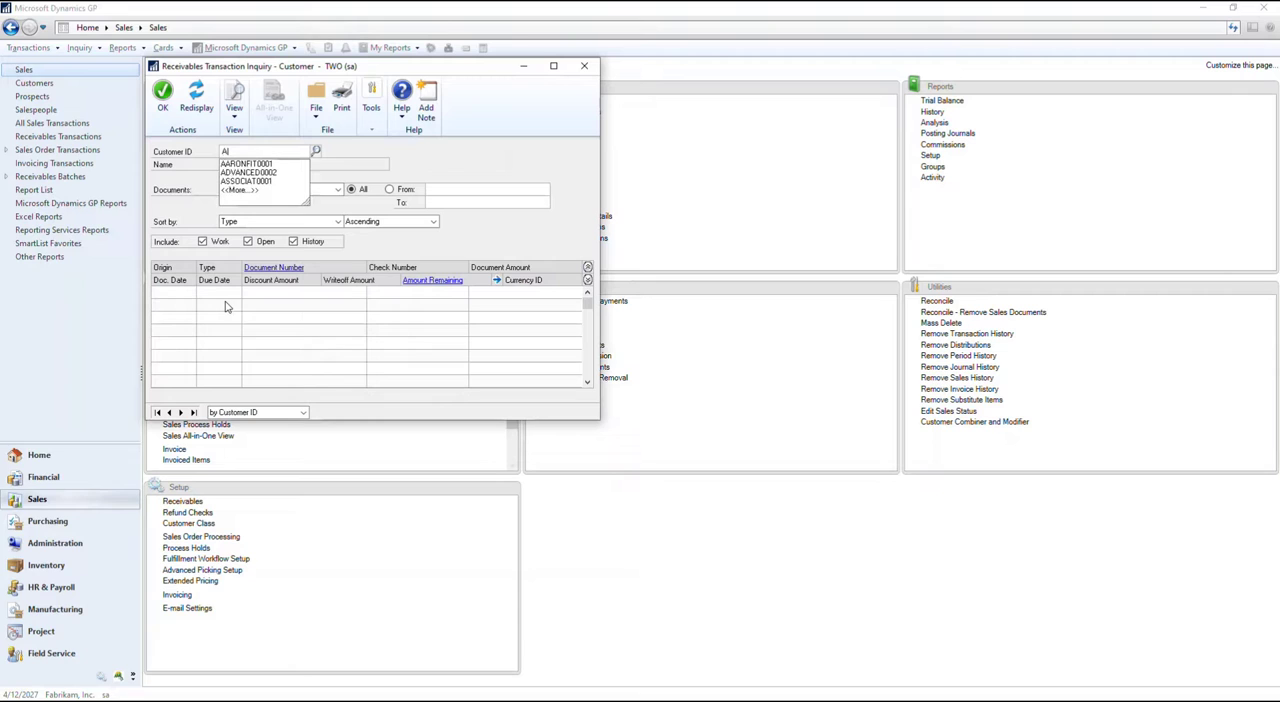
# List the receivables transactions of Aaron Fitz Electrical sorted by Document Date, and re-sort them by Document Number
pyautogui.click(266, 165)
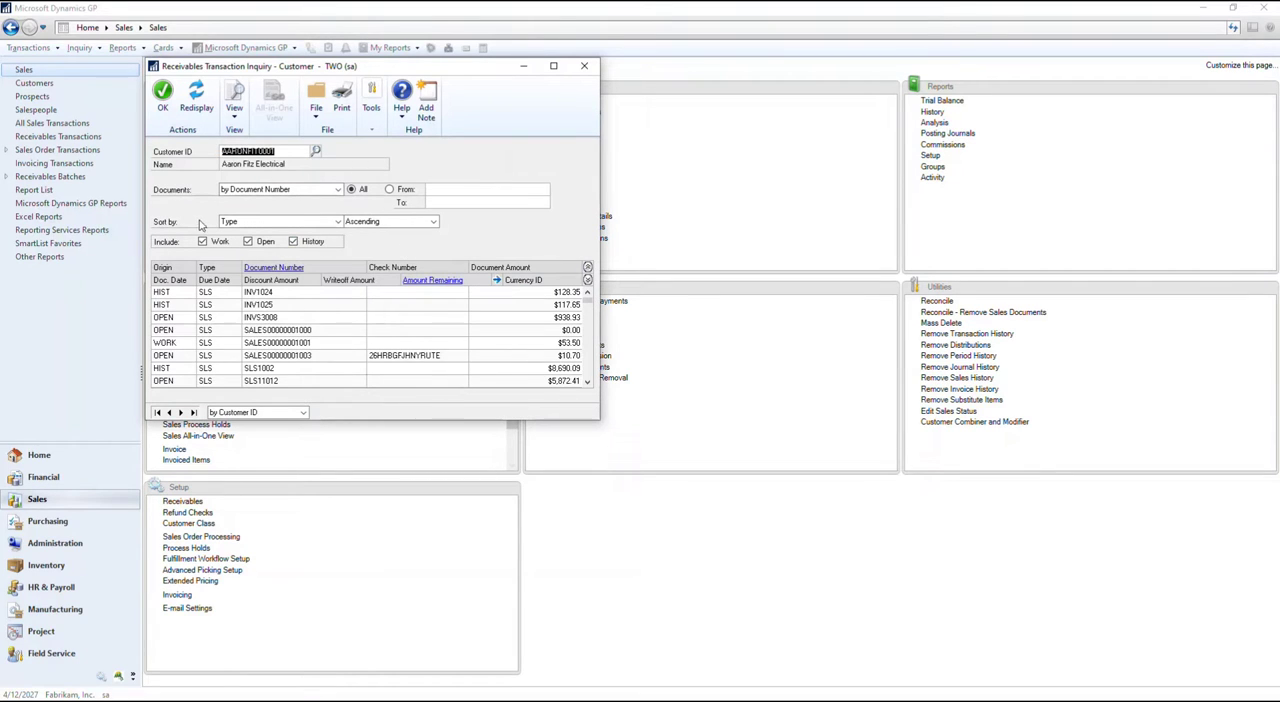
pyautogui.click(248, 222)
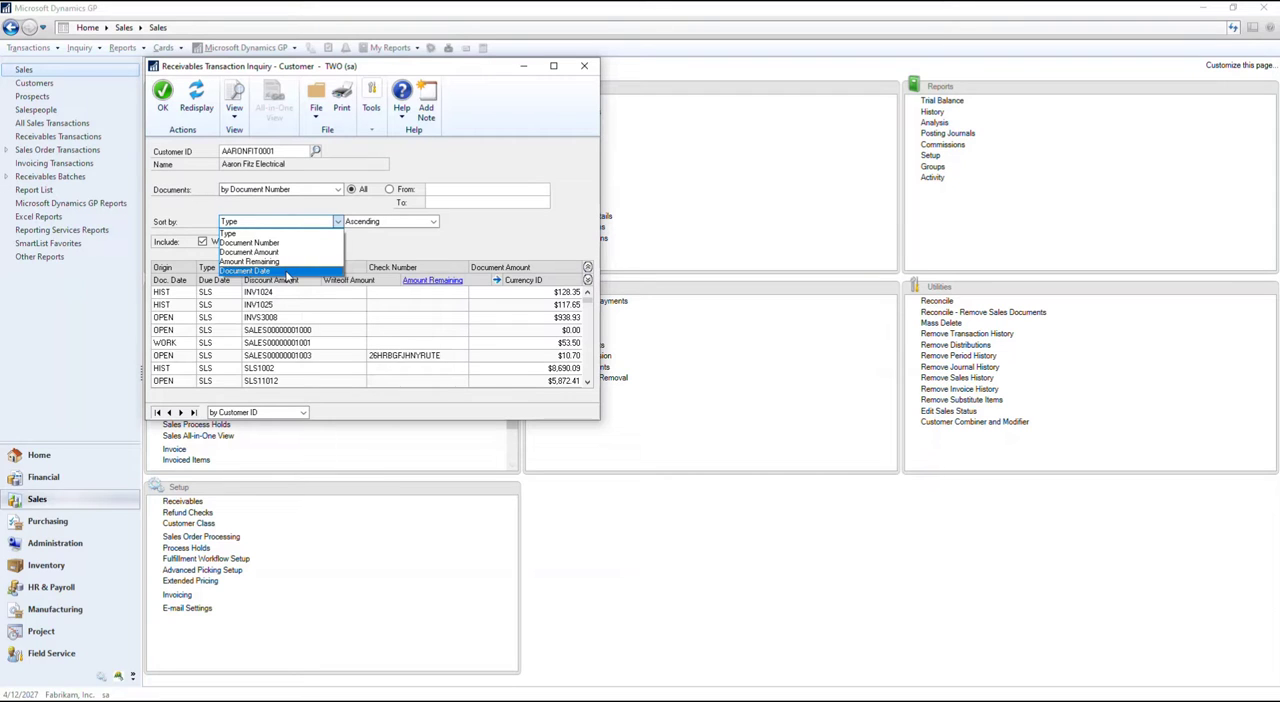
pyautogui.click(287, 271)
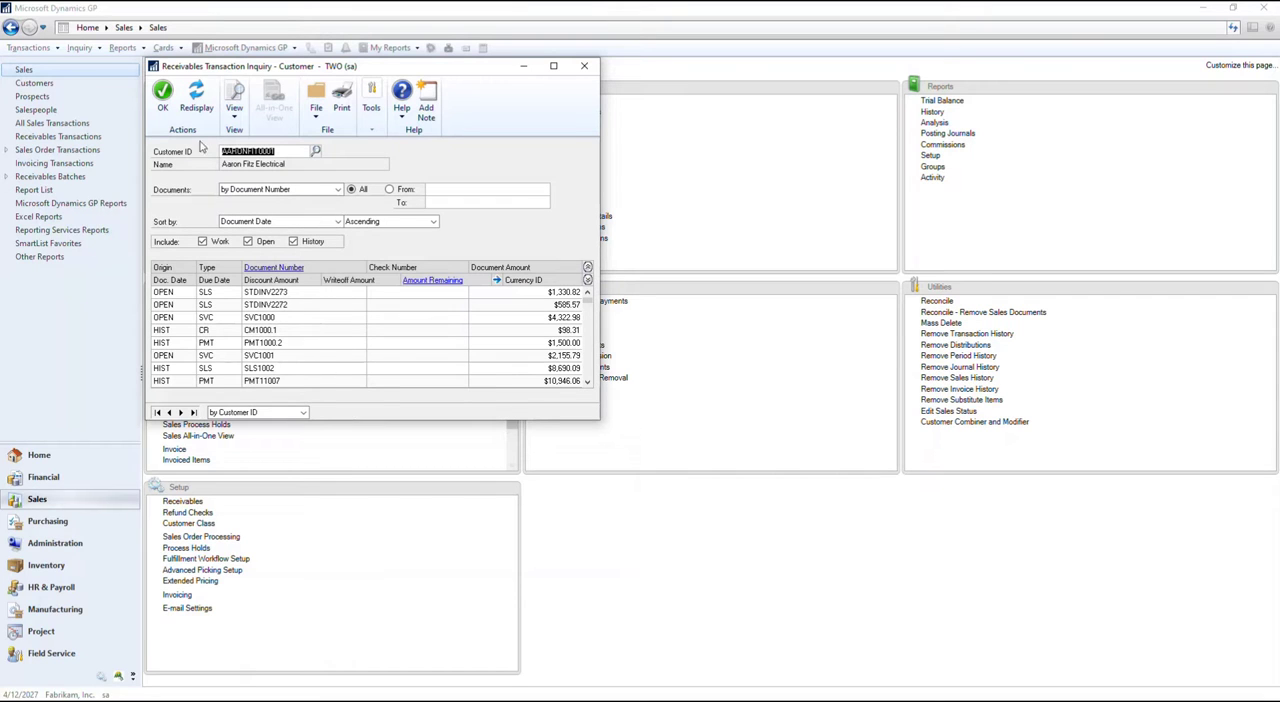
pyautogui.click(283, 221)
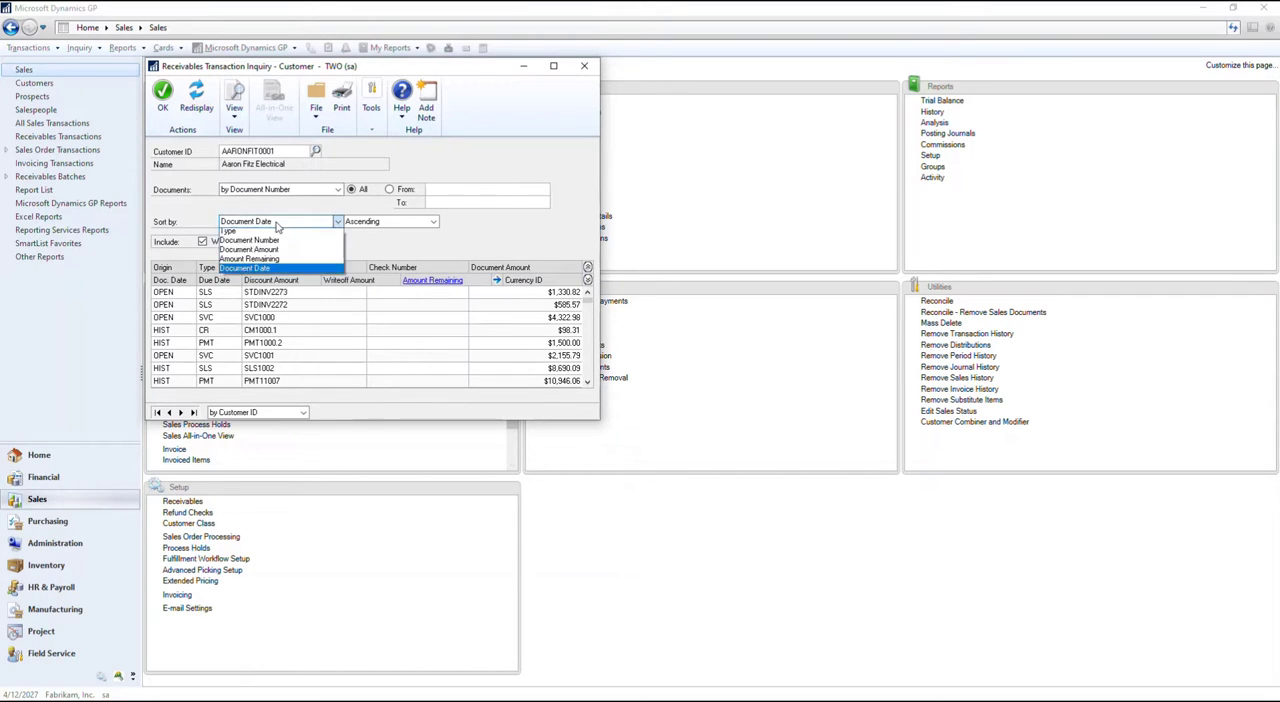
pyautogui.click(284, 244)
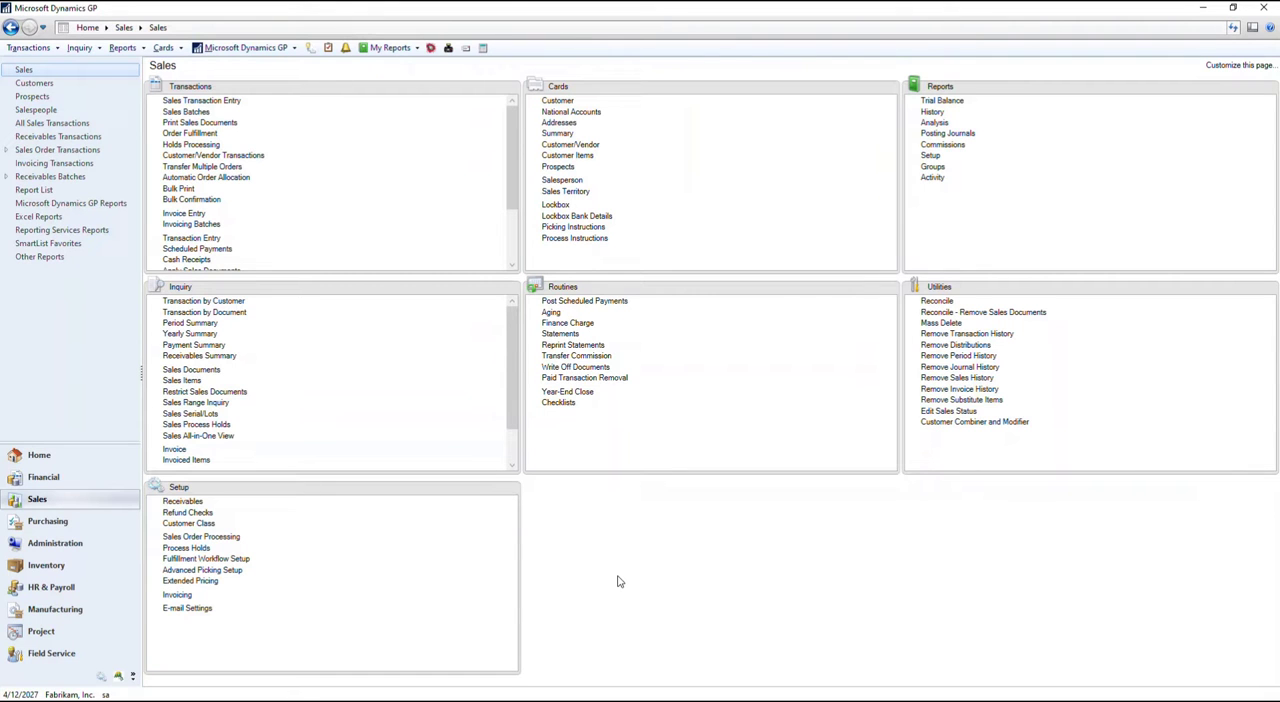
# Open SmartList and display the Average Days to Pay* list from the Customers folder under Sales
pyautogui.click(311, 47)
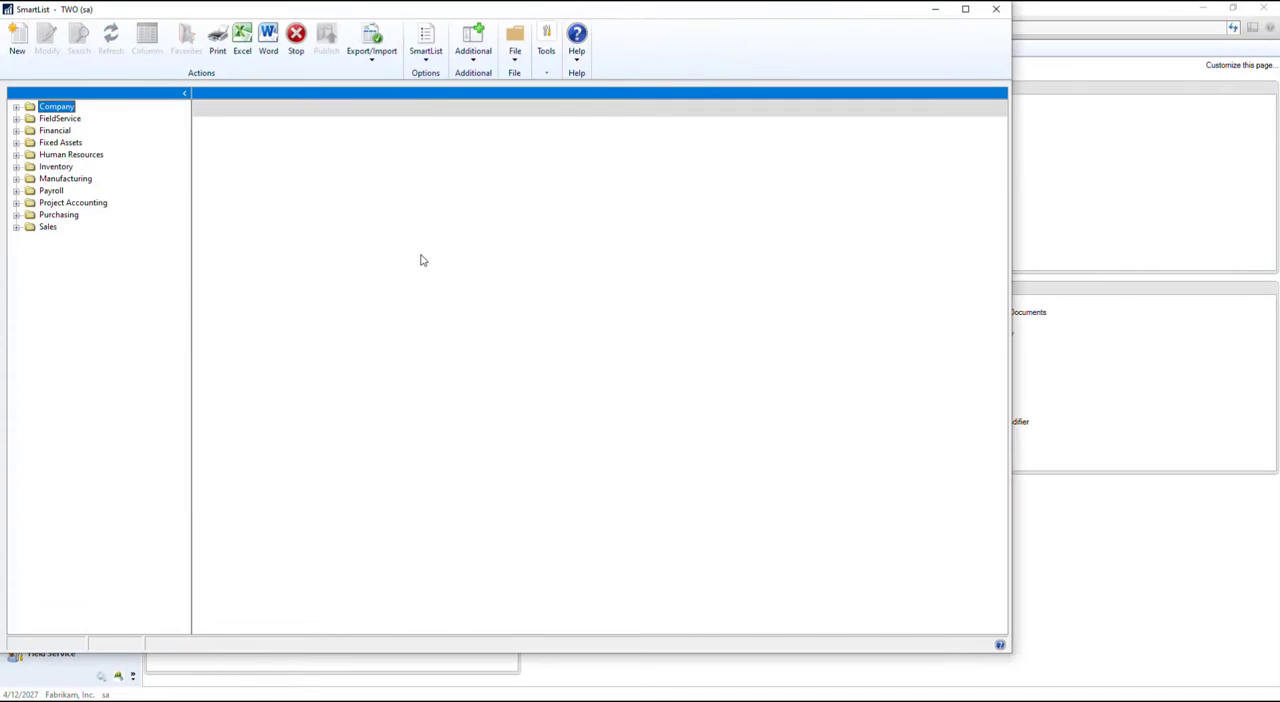
pyautogui.click(16, 228)
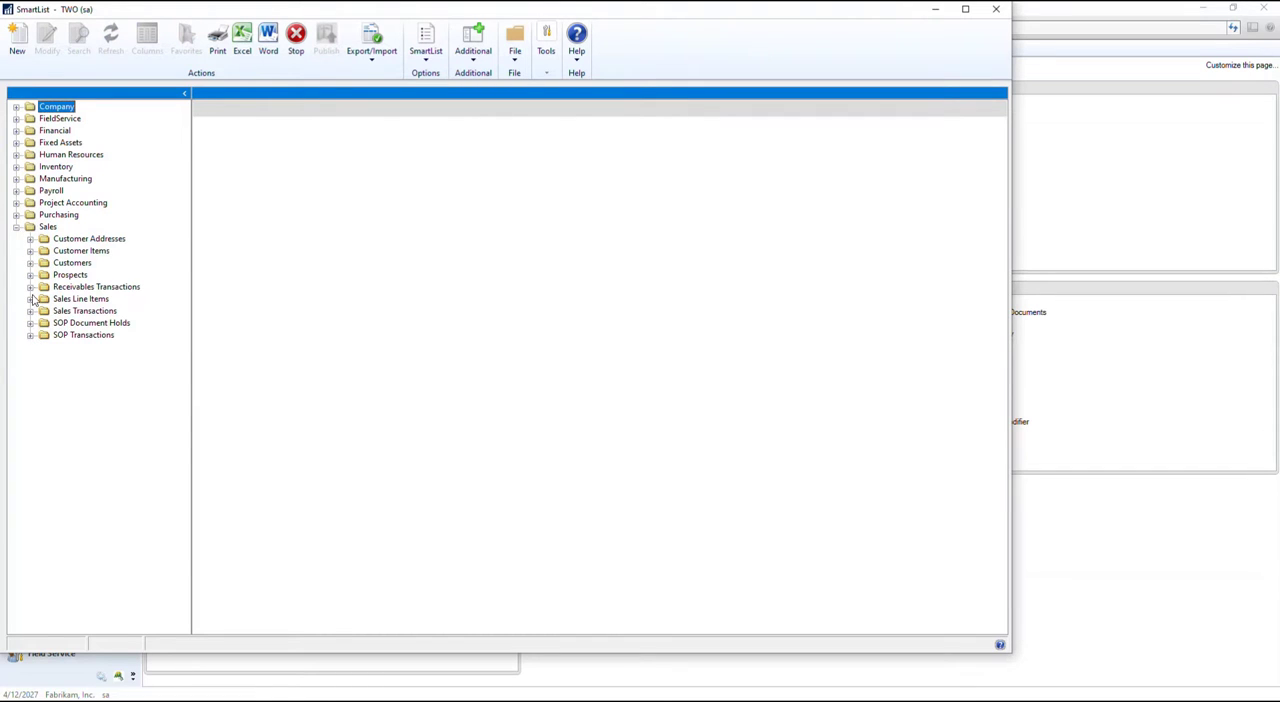
pyautogui.click(37, 264)
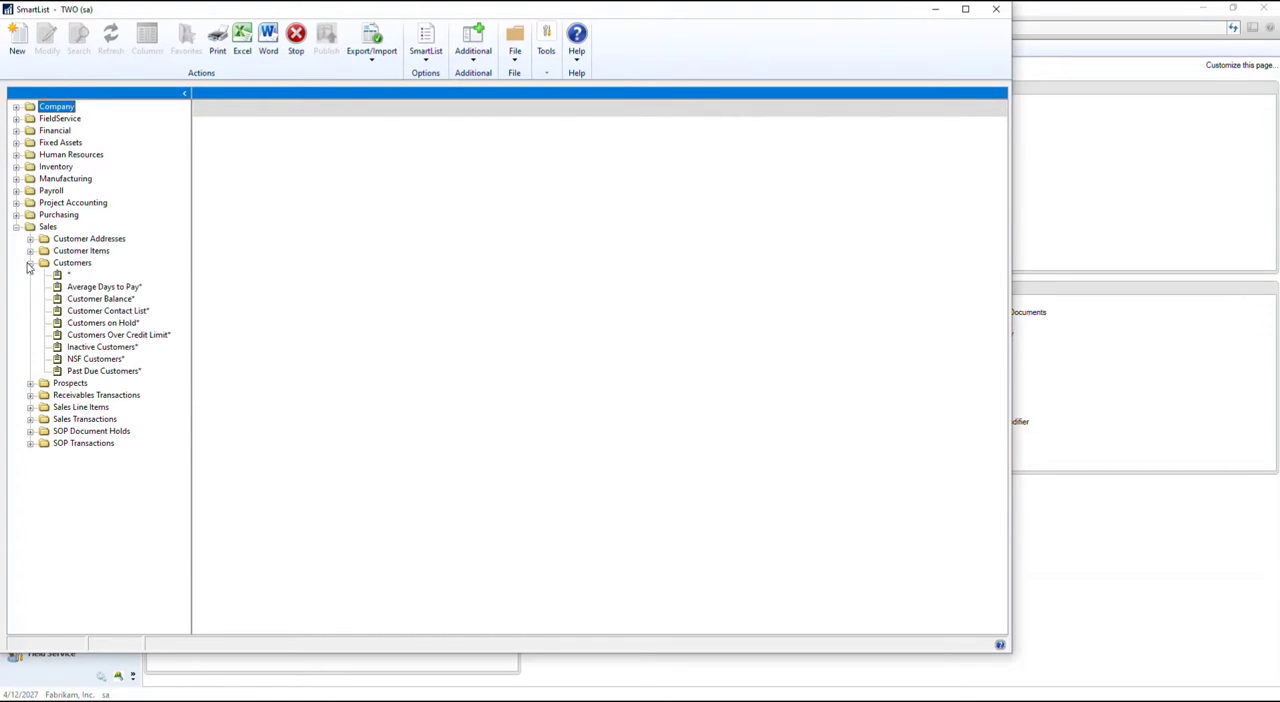
pyautogui.click(104, 287)
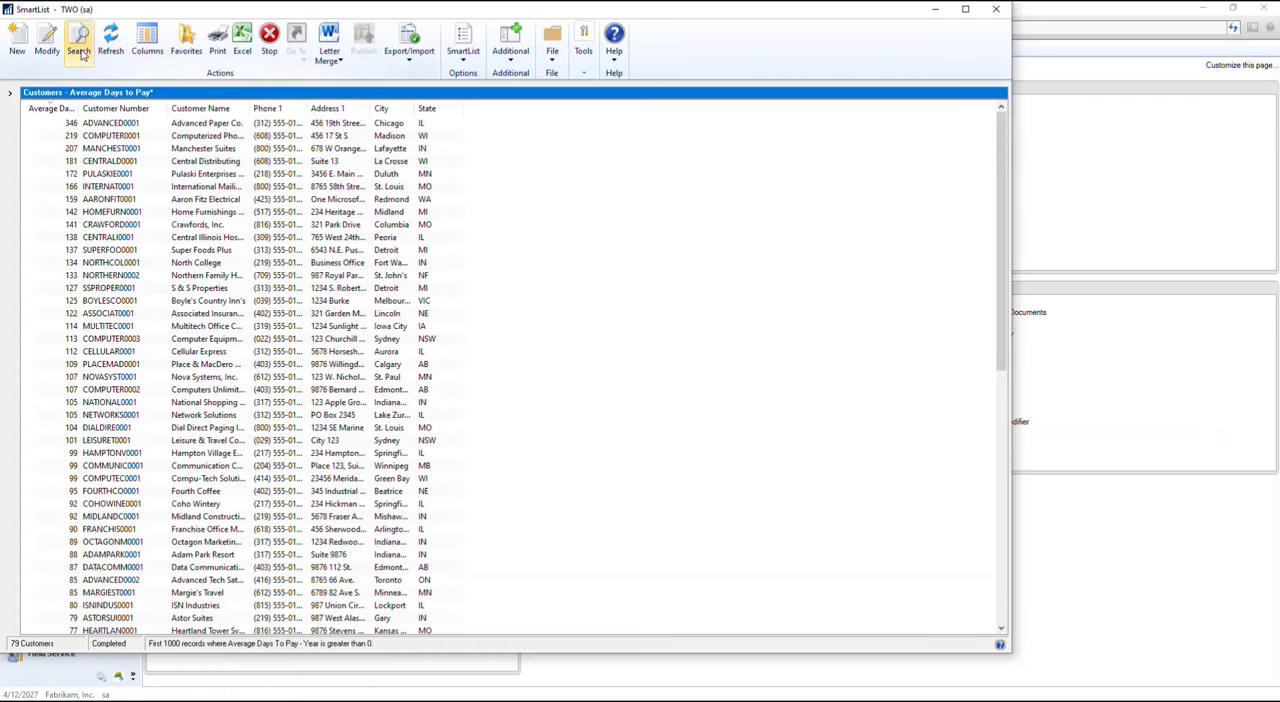
# Add the 181 and Over column to the Average Days to Pay list and widen it to show its full heading
pyautogui.click(147, 42)
pyautogui.click(506, 427)
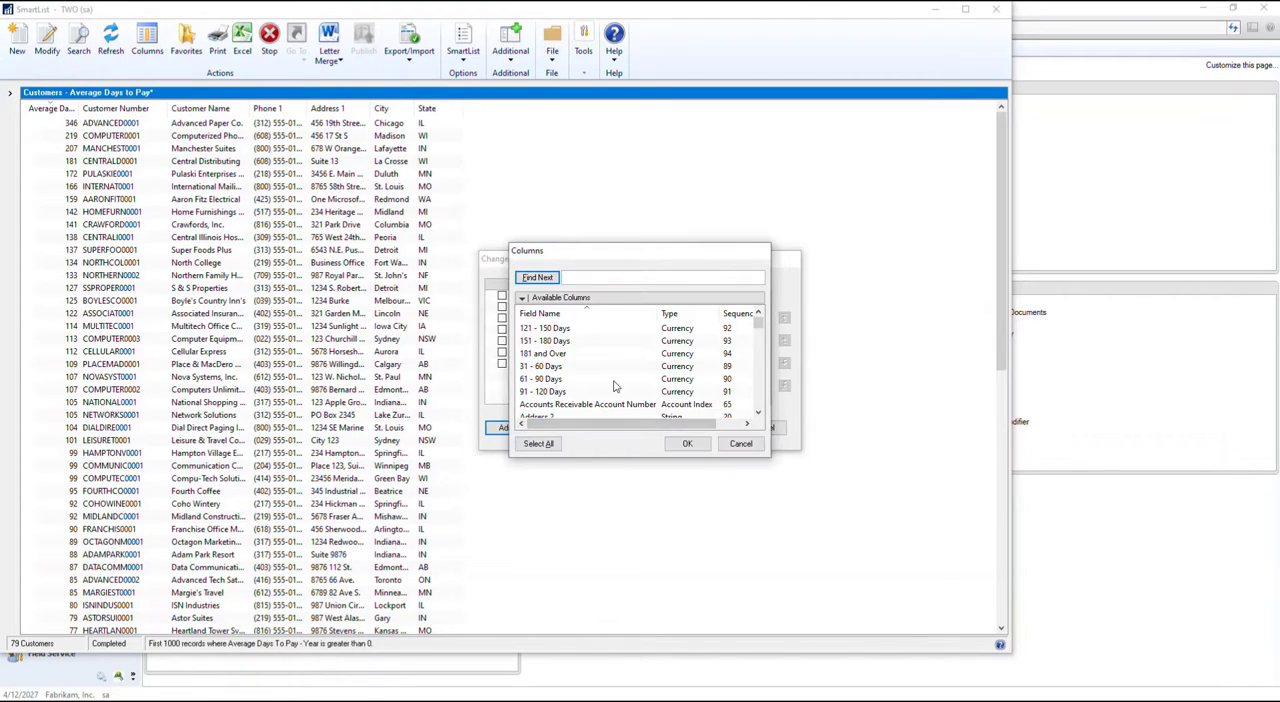
pyautogui.doubleClick(554, 356)
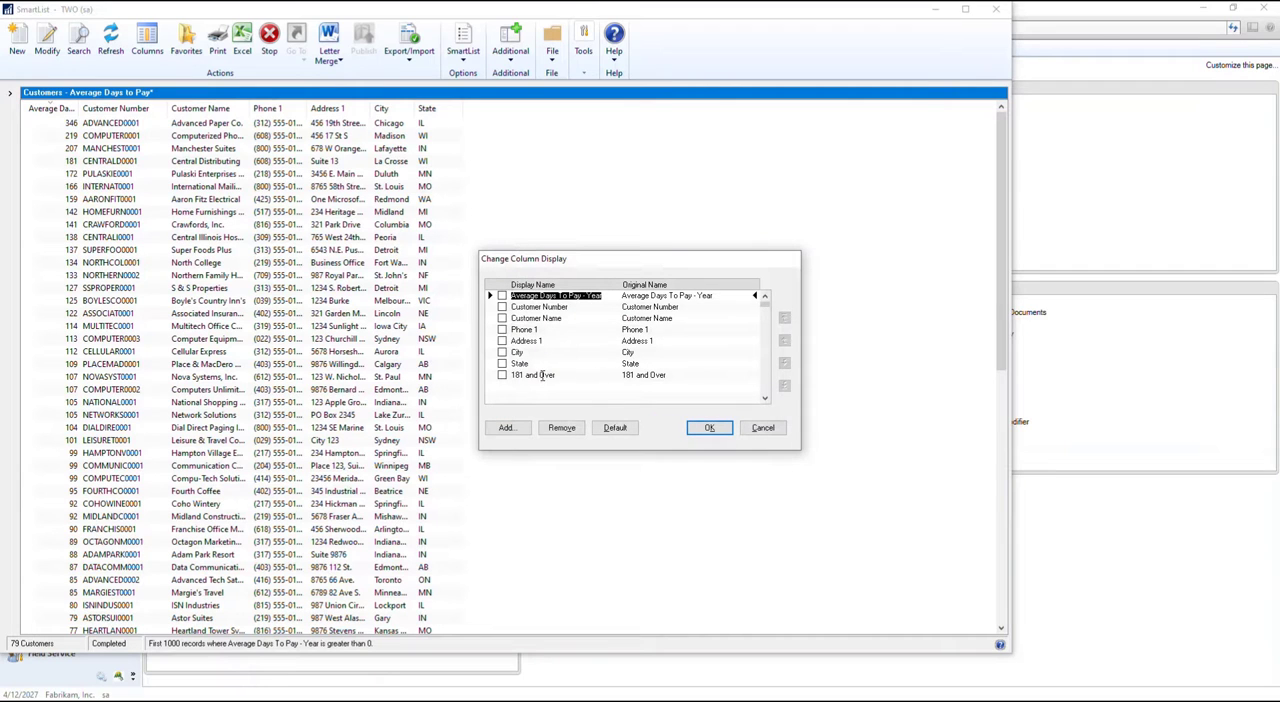
pyautogui.click(716, 432)
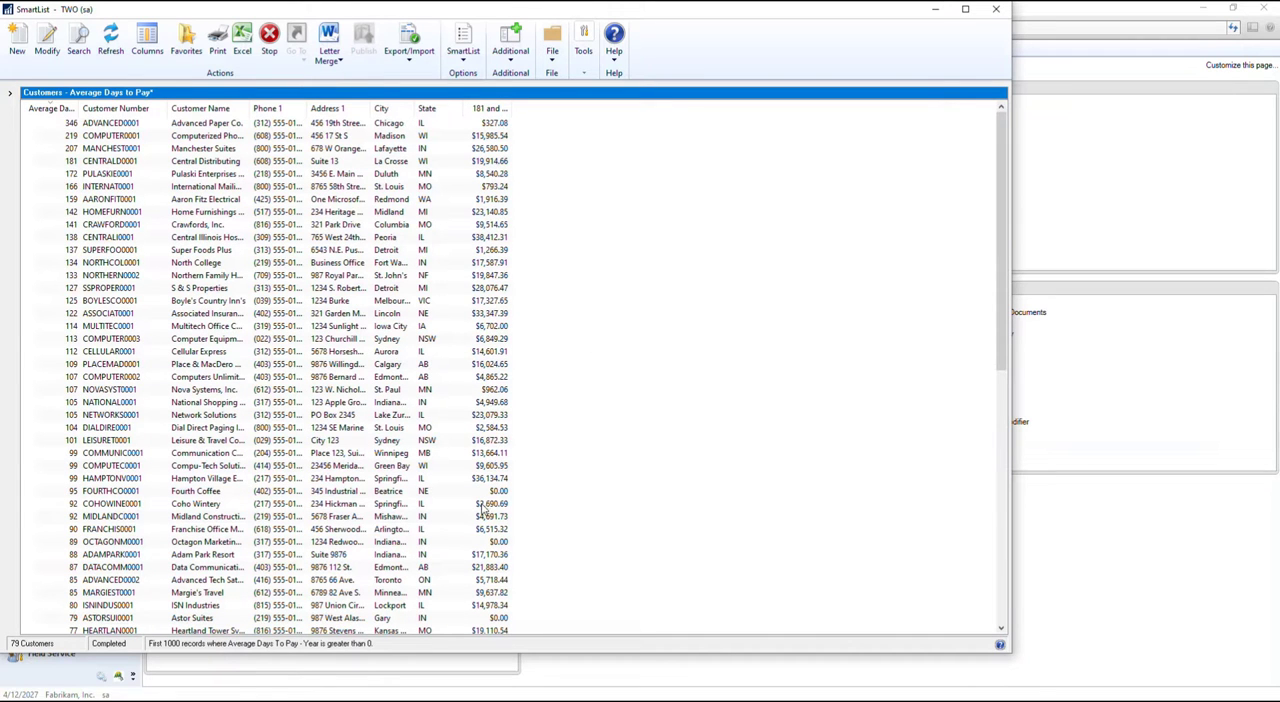
pyautogui.doubleClick(509, 108)
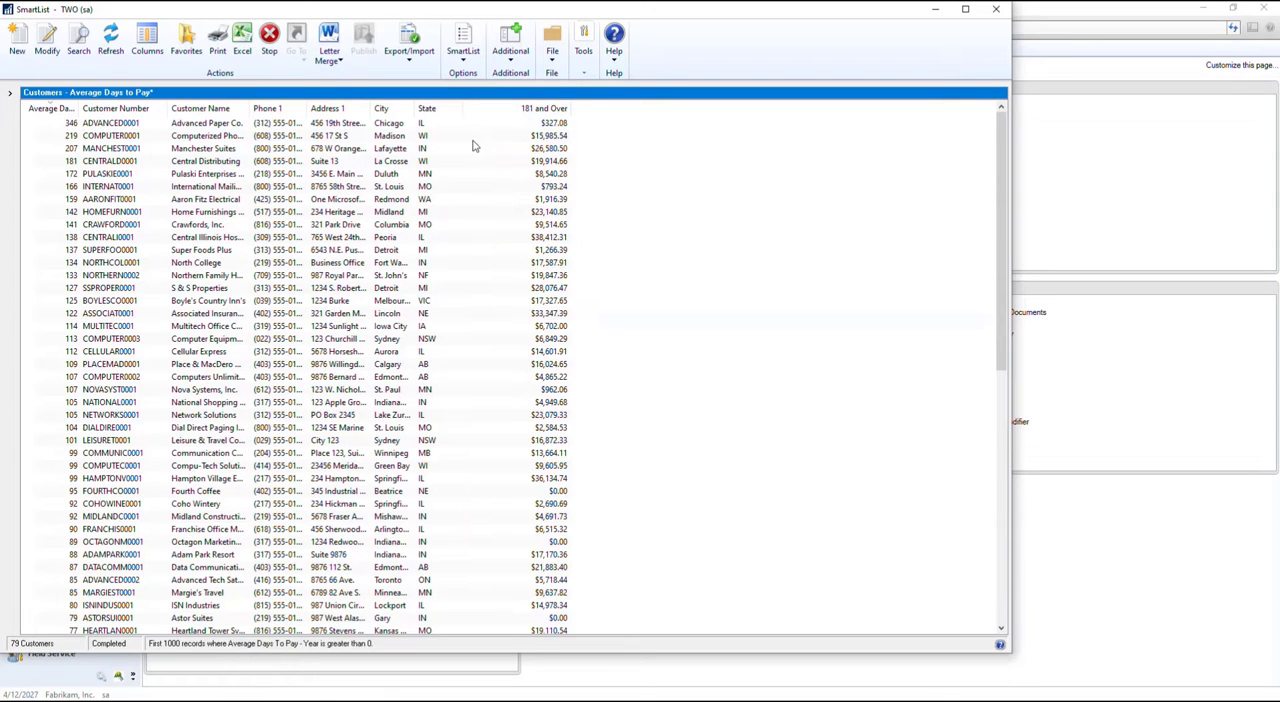
# Start a new favorite from the customized list and name it "Average Days to Pay - with overdue bucket"
pyautogui.click(185, 42)
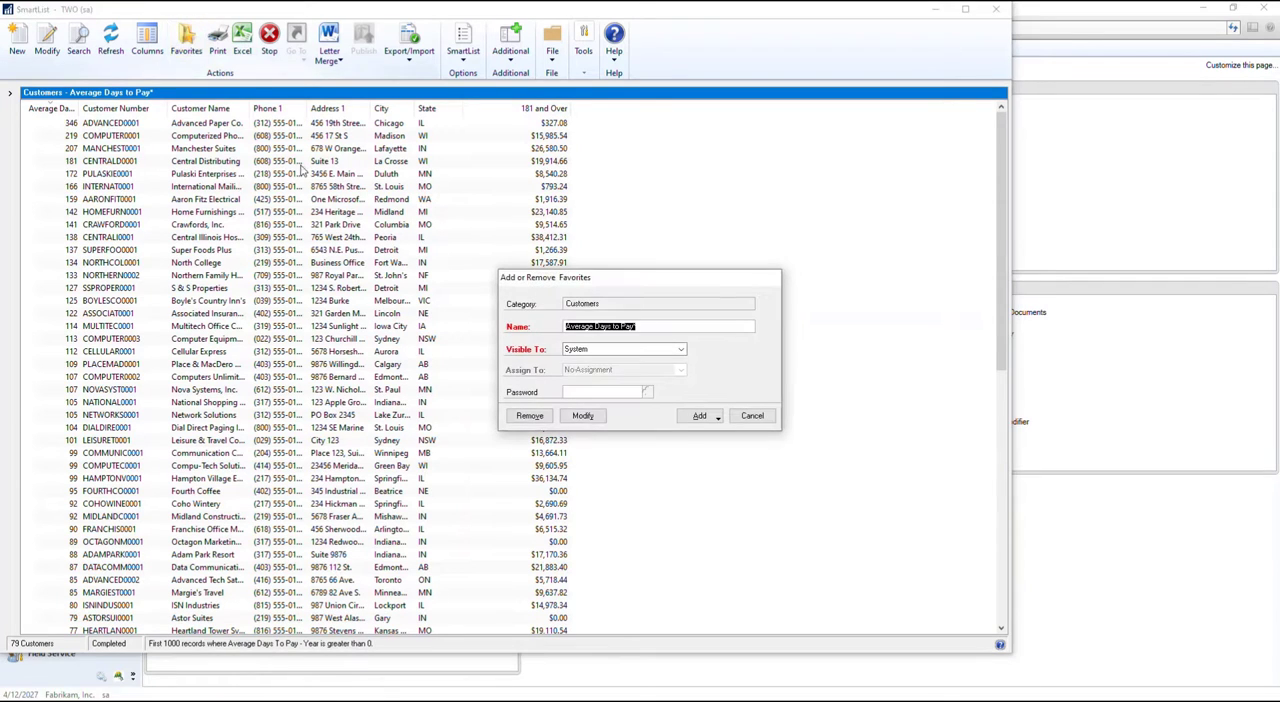
pyautogui.click(585, 352)
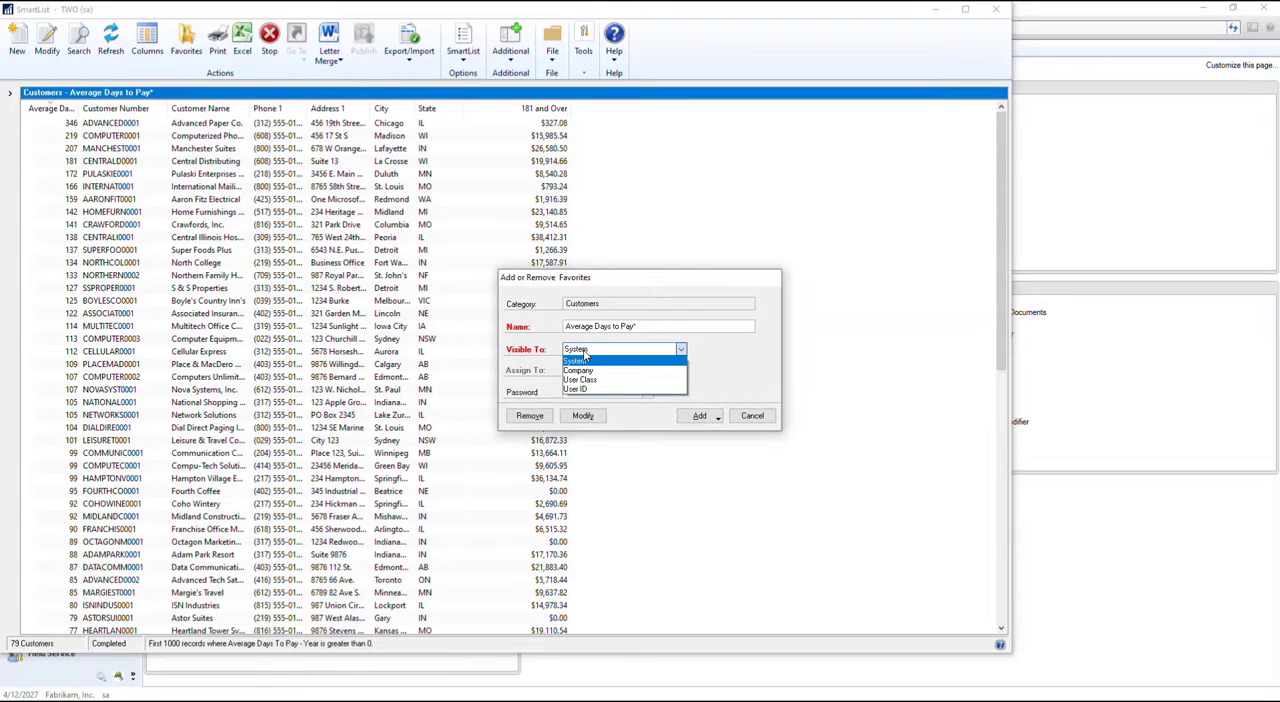
pyautogui.click(585, 355)
pyautogui.click(666, 328)
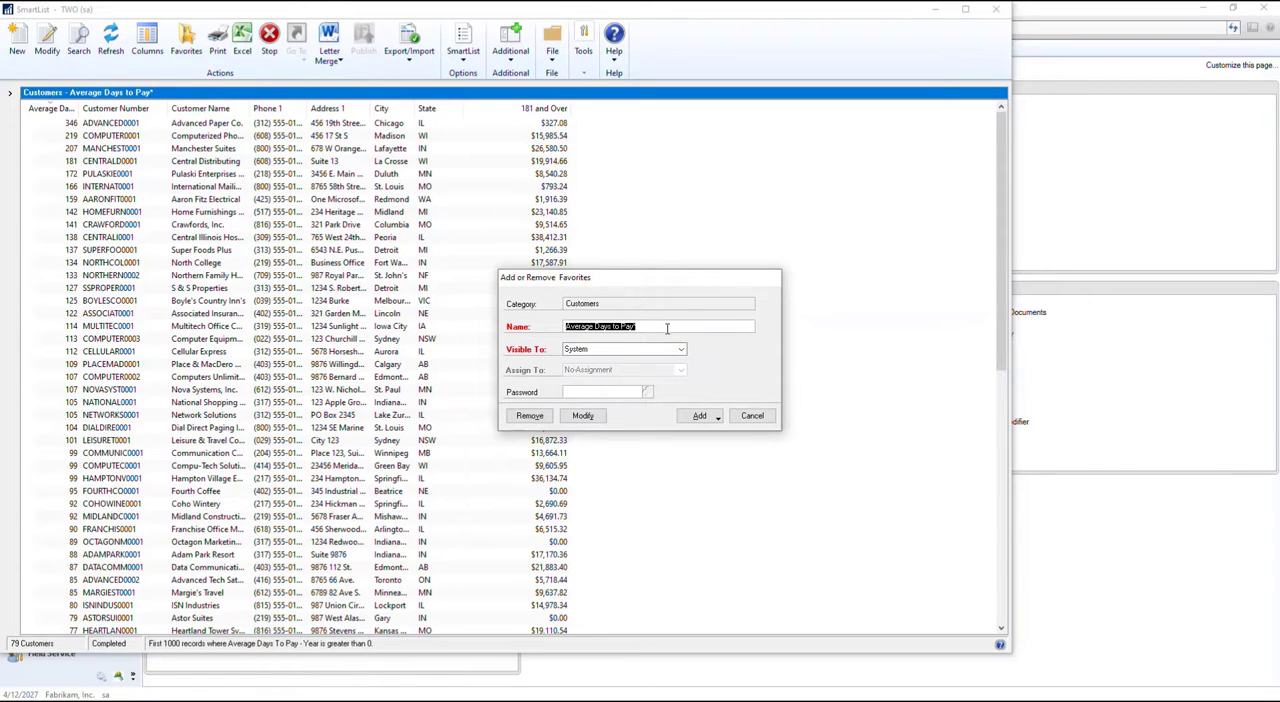
pyautogui.click(667, 328)
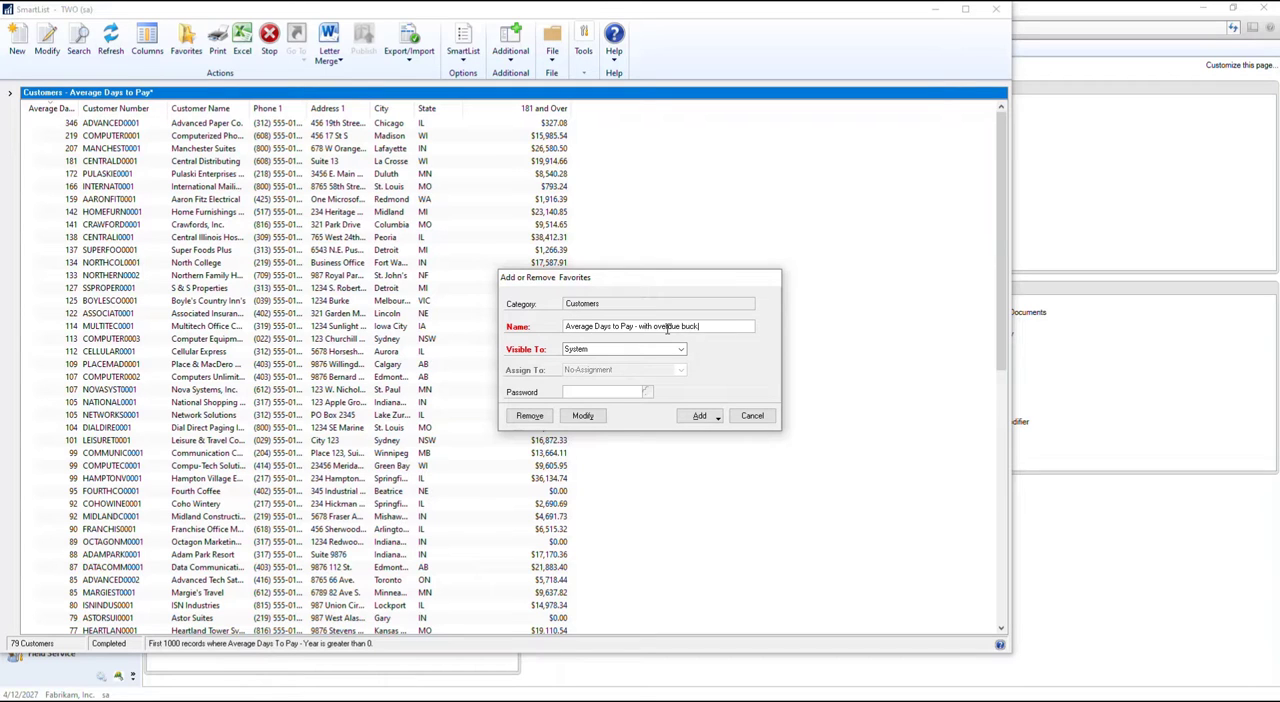
# Make the favorite visible to Company, protect it with a password, and add it as a favorite by re-entering that password
pyautogui.click(605, 350)
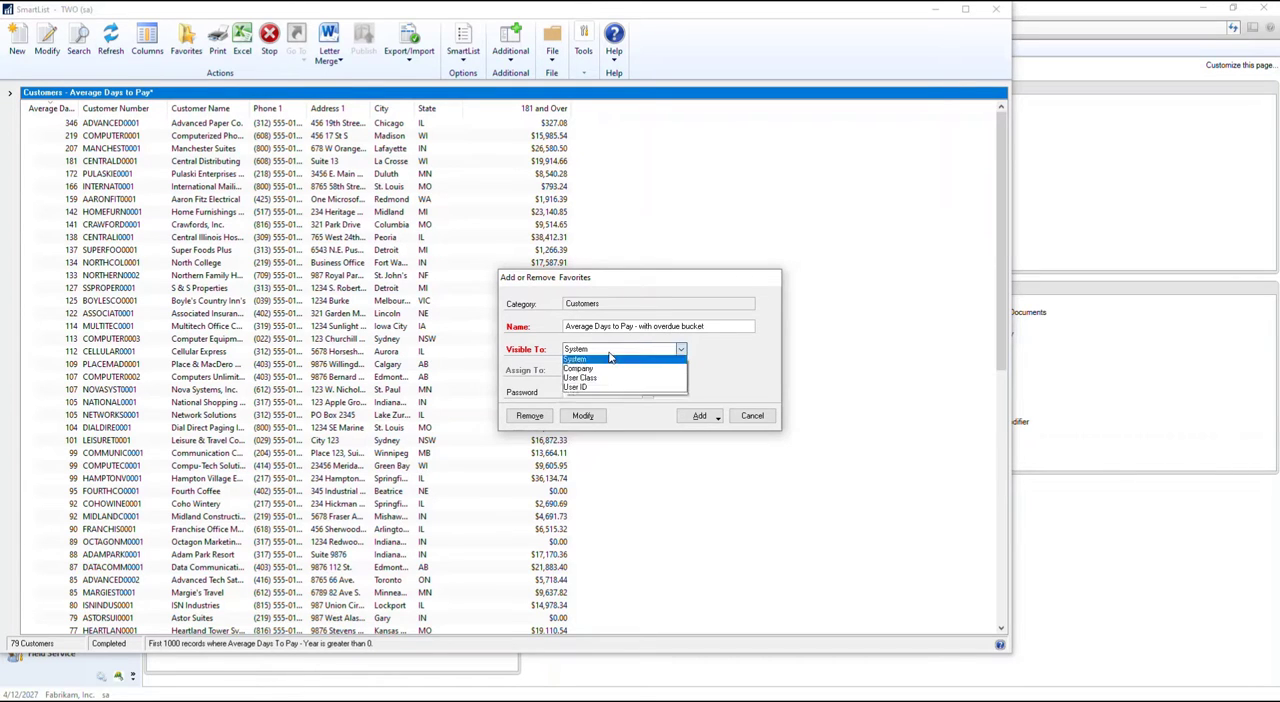
pyautogui.click(612, 371)
pyautogui.press('Tab')
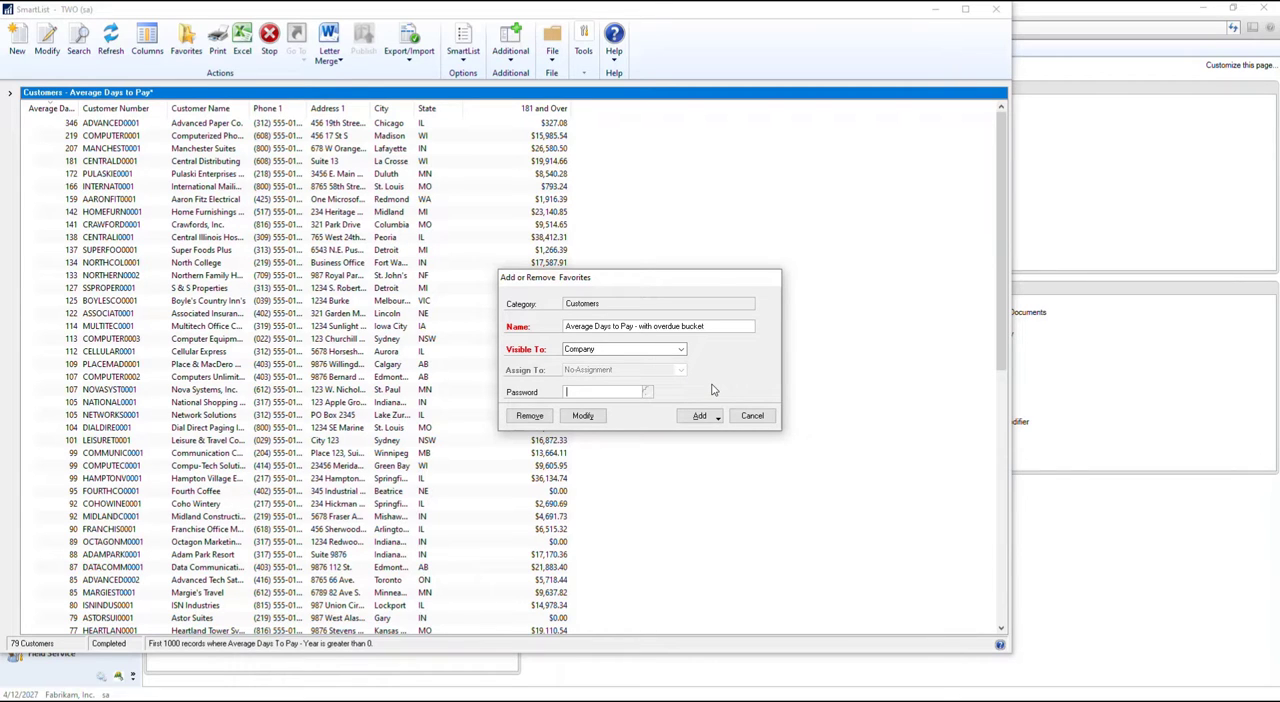
pyautogui.write('••')
pyautogui.click(700, 416)
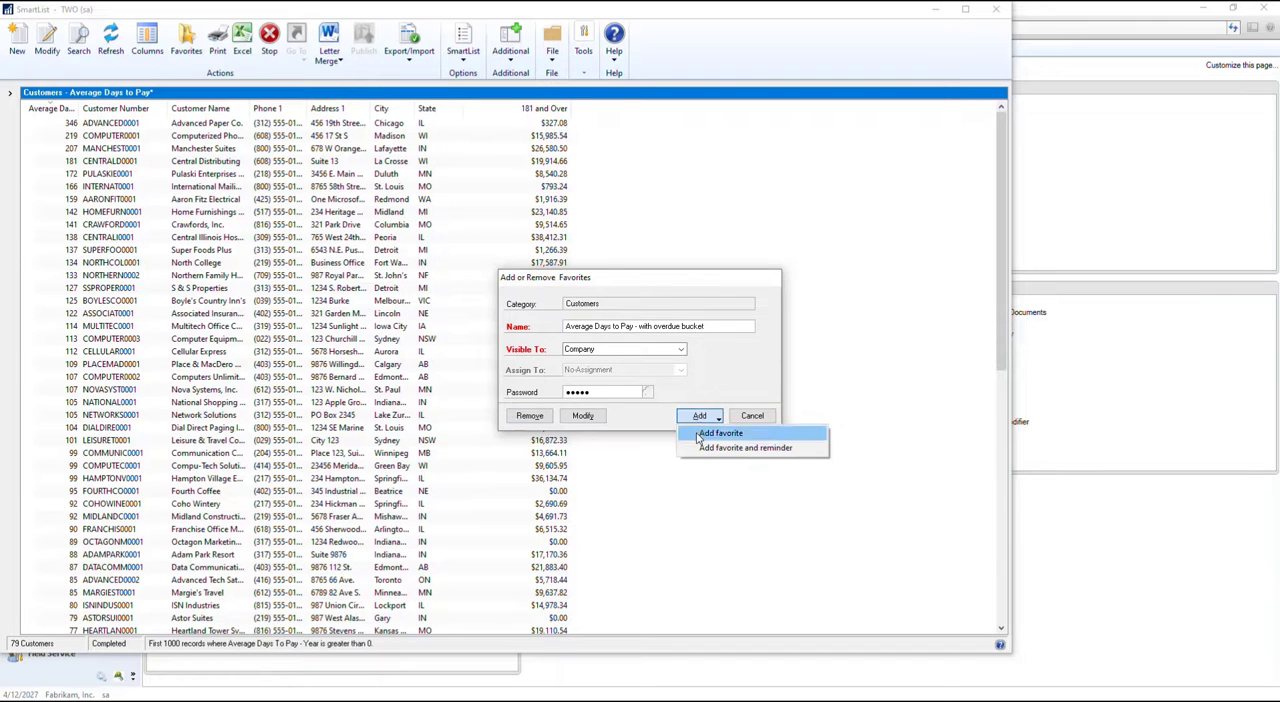
pyautogui.click(720, 433)
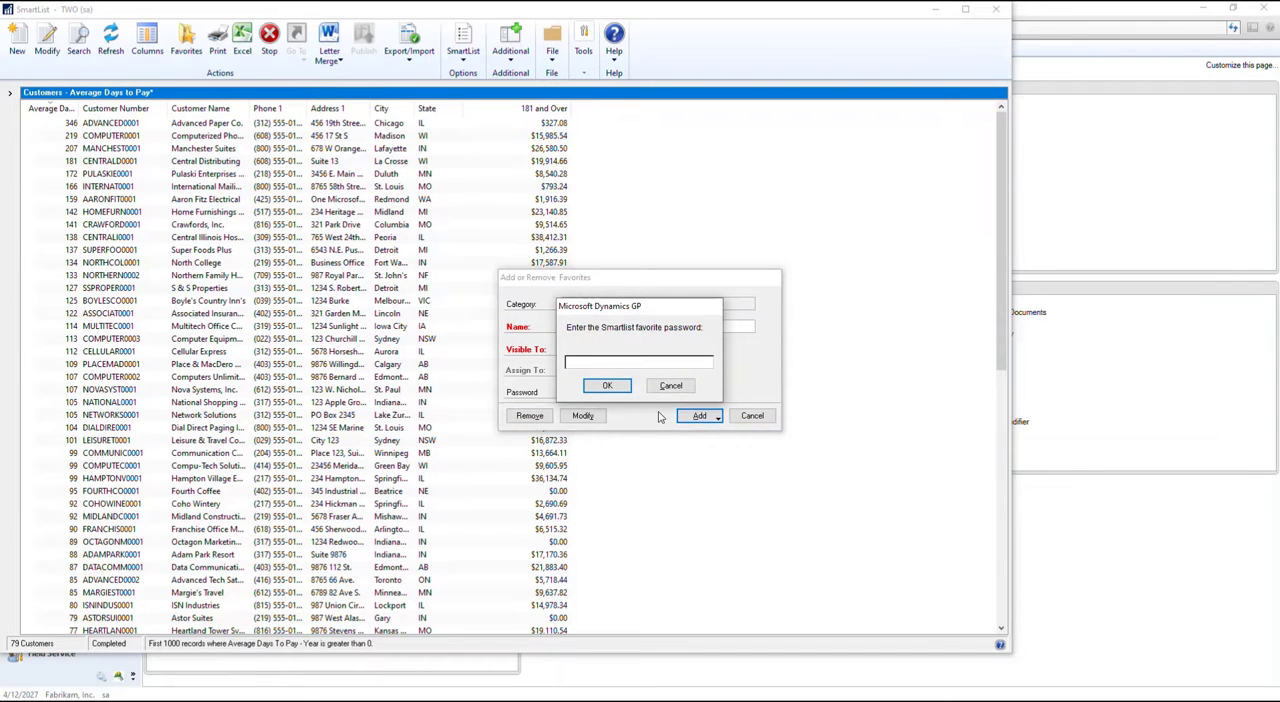
pyautogui.write('•••')
pyautogui.click(607, 386)
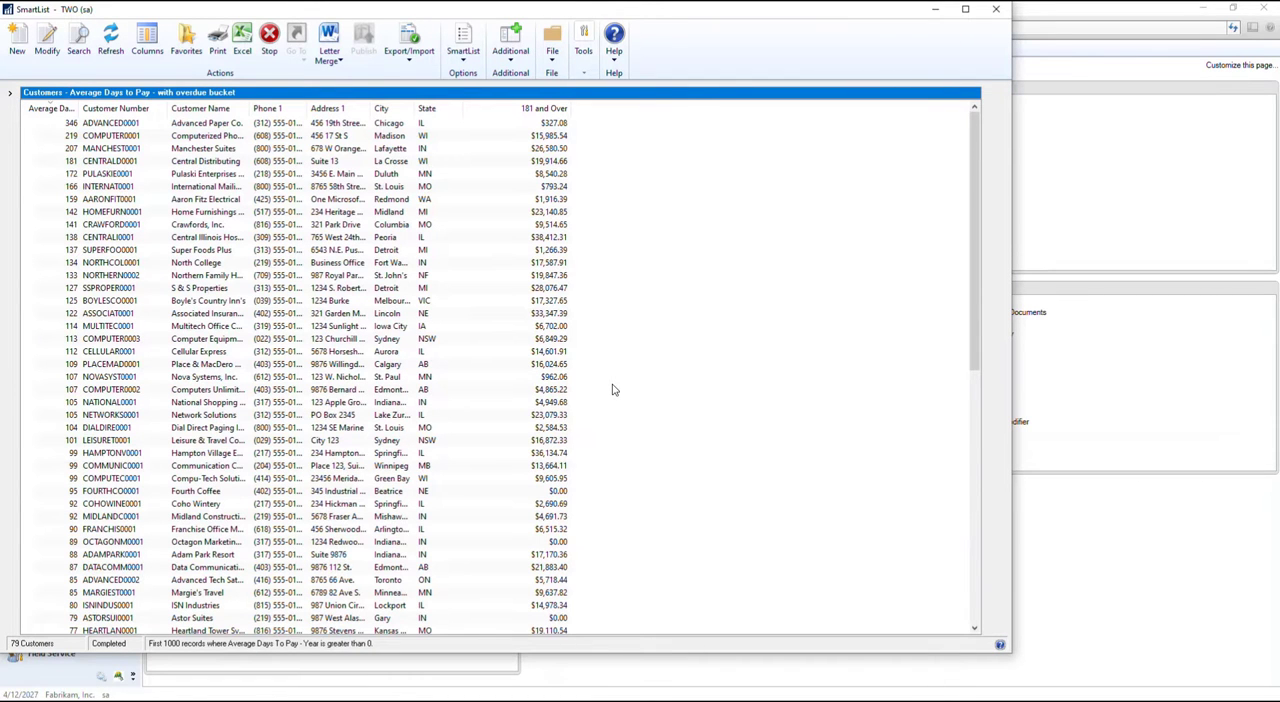
# Review the saved favorite's settings without changing them and close SmartList
pyautogui.click(188, 56)
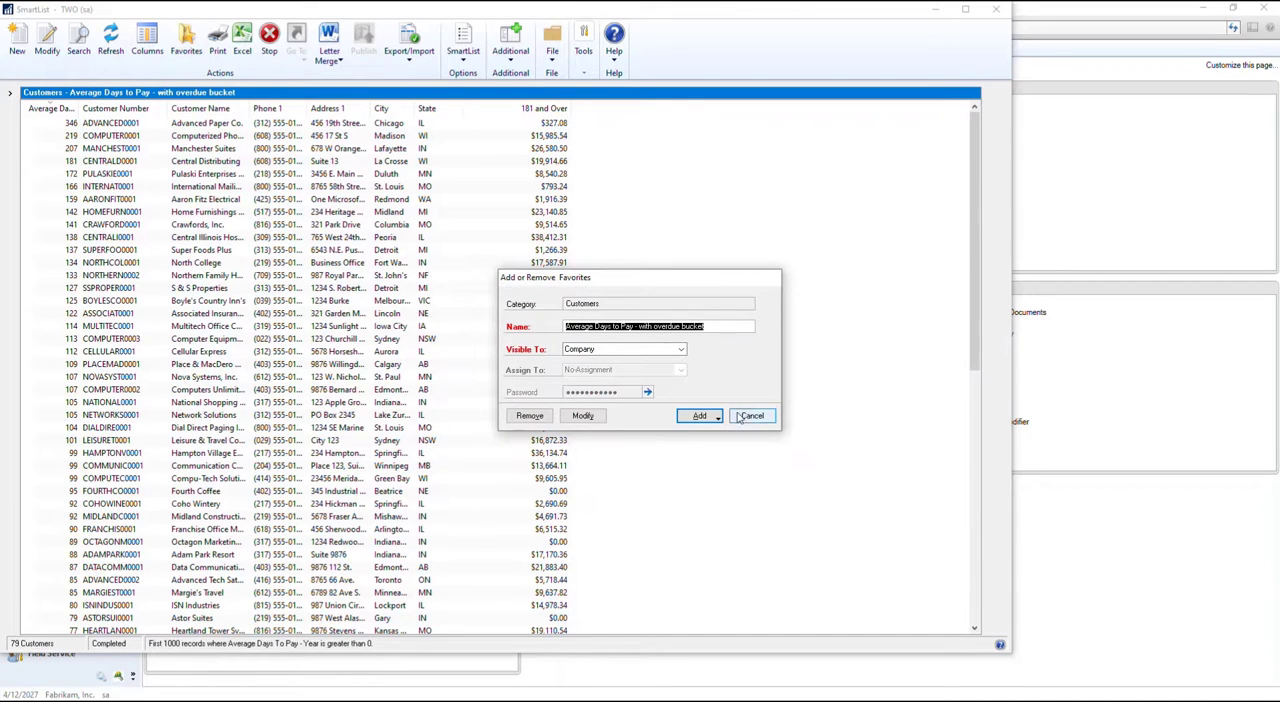
pyautogui.click(737, 420)
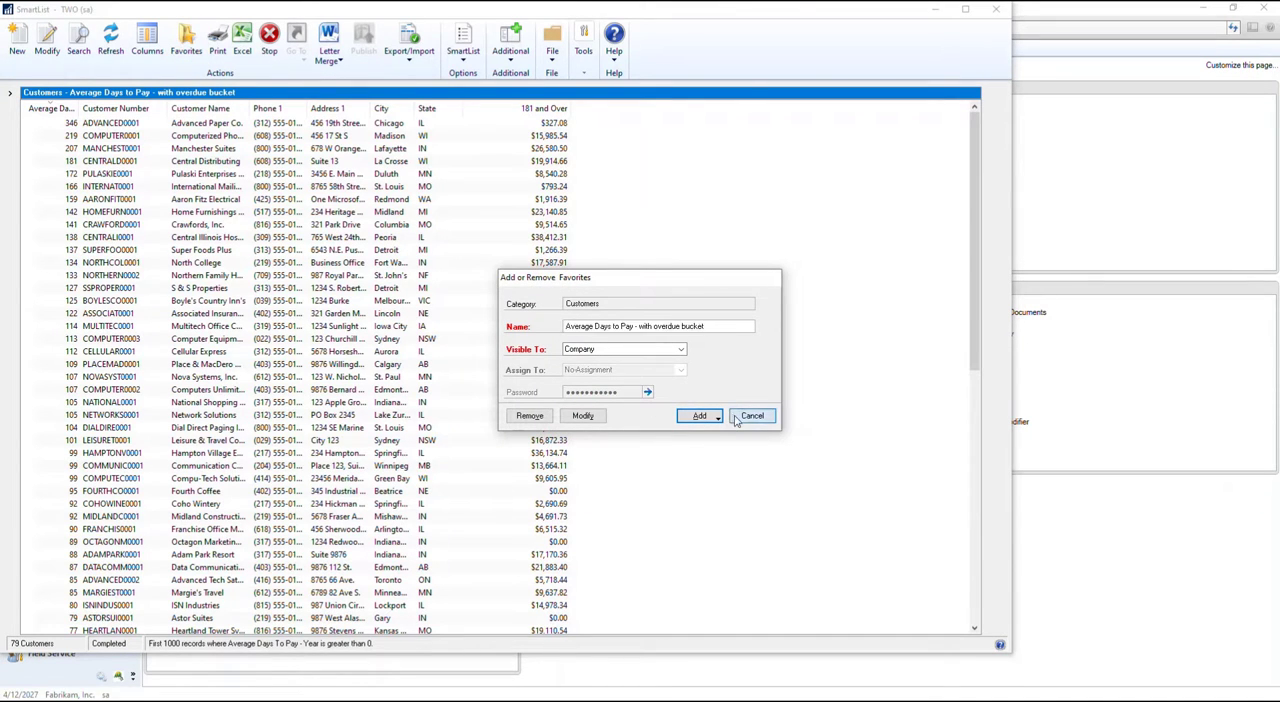
pyautogui.click(996, 9)
# Reopen SmartList and display the "Average Days to Pay - with overdue bucket" favorite from the Customers folder under Sales
pyautogui.click(310, 47)
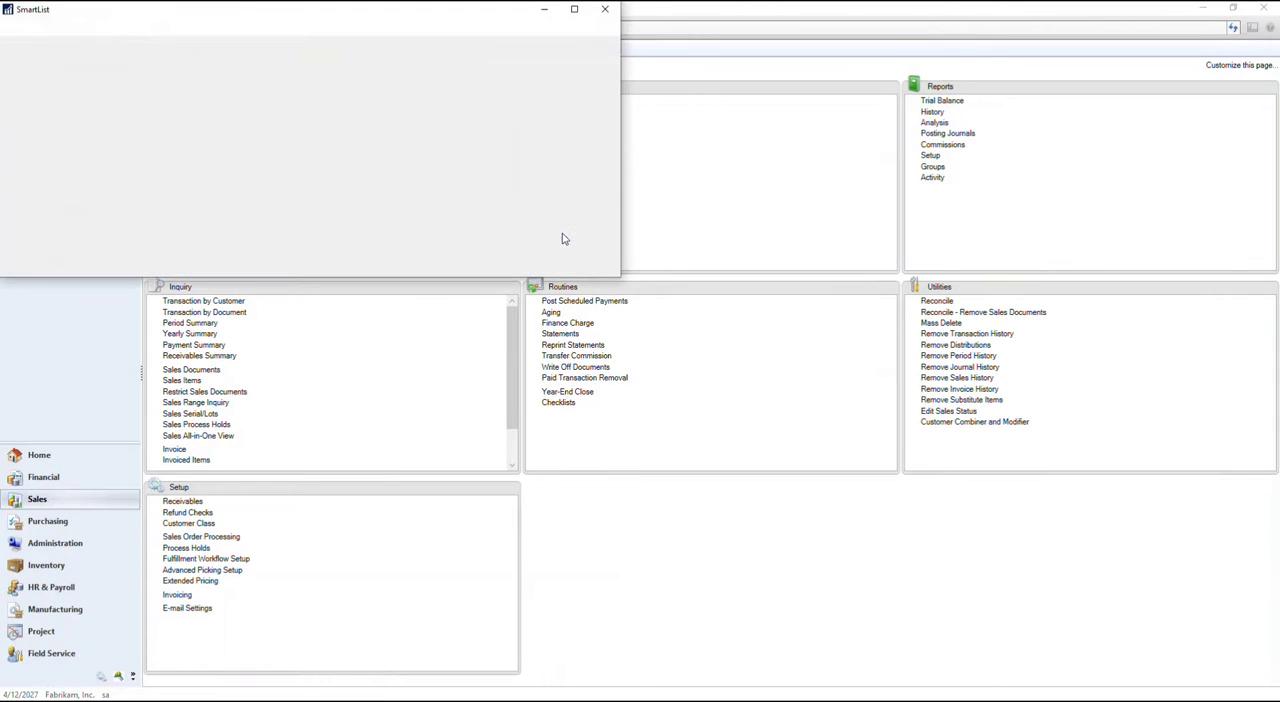
pyautogui.click(16, 228)
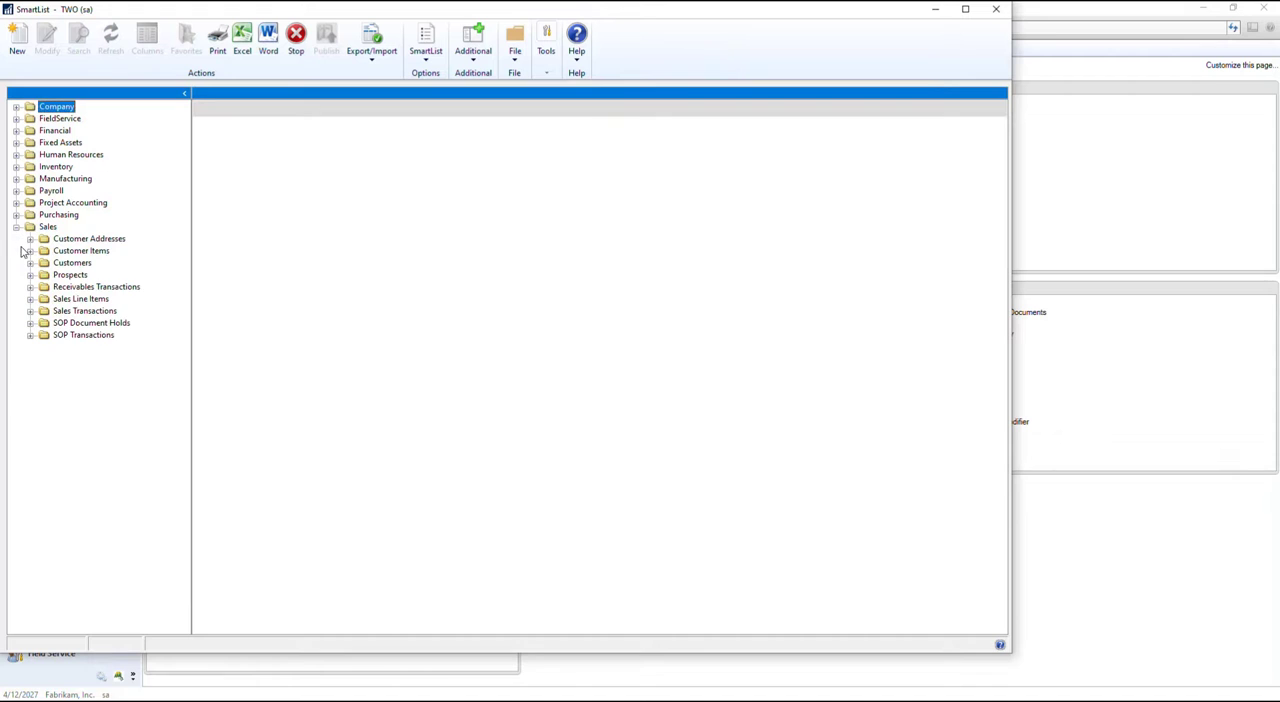
pyautogui.click(30, 263)
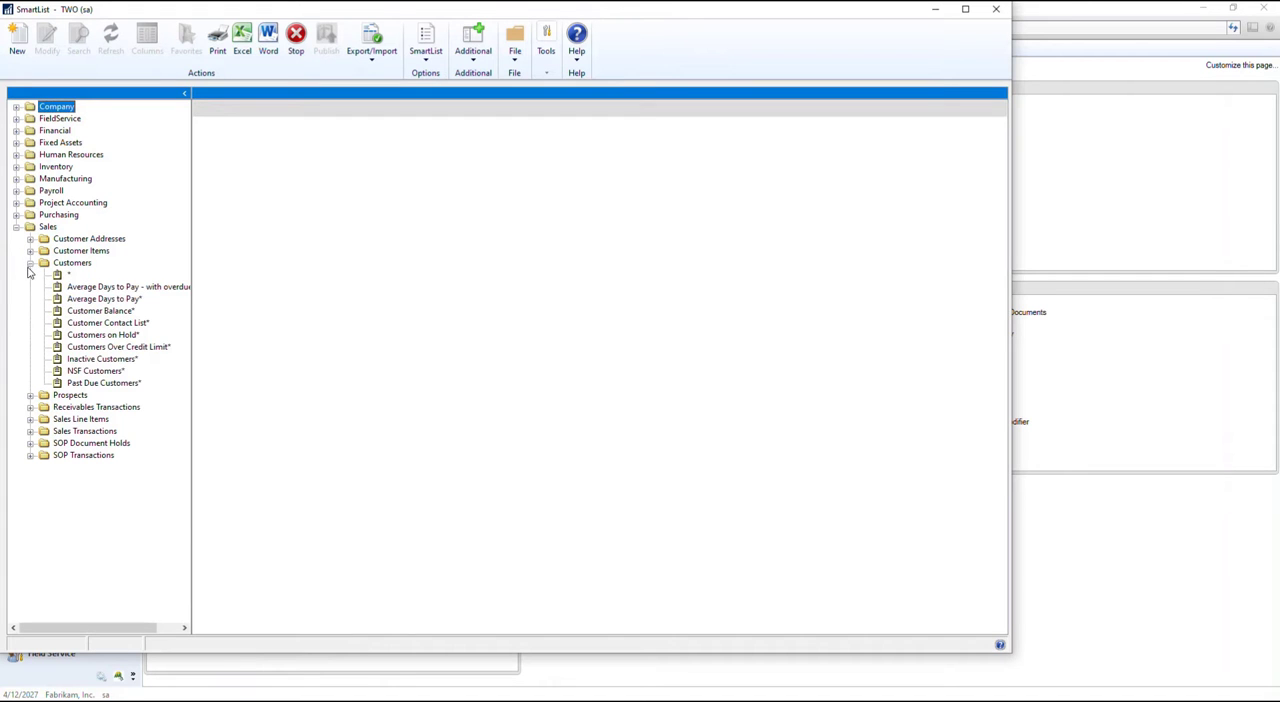
pyautogui.click(148, 292)
# Add the 151 - 180 Days column to the overdue bucket list
pyautogui.click(147, 40)
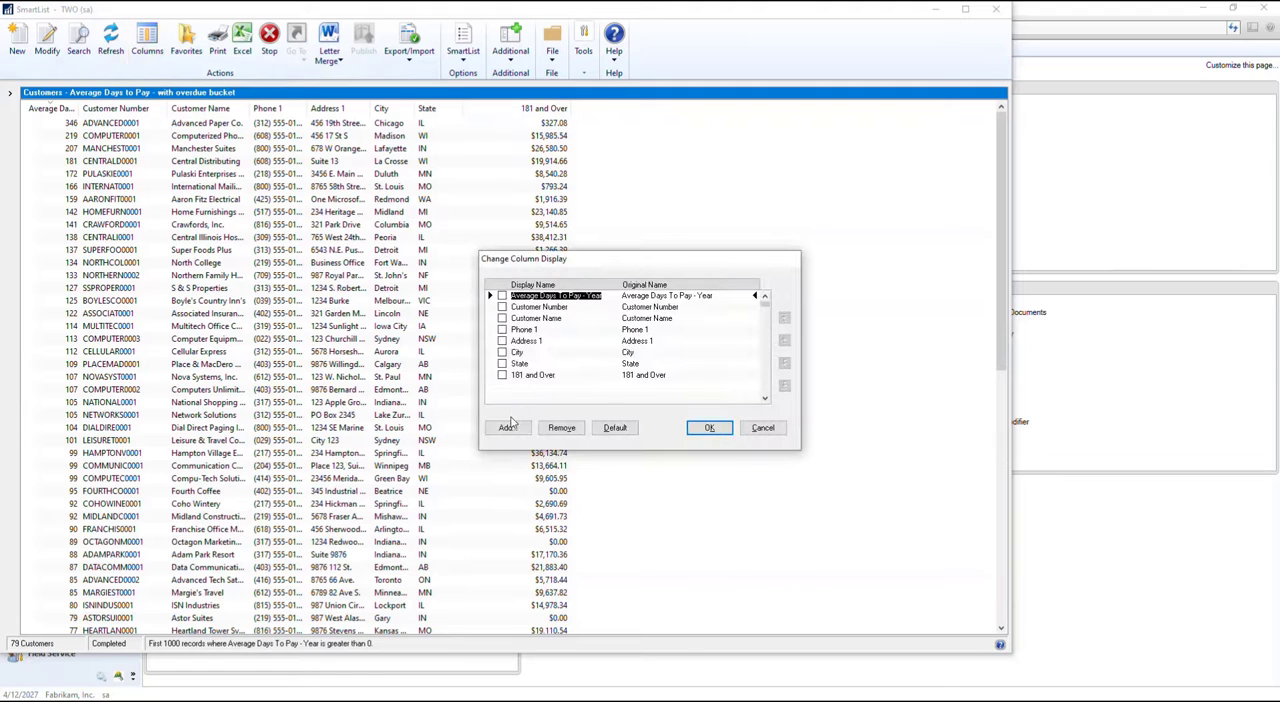
pyautogui.click(508, 427)
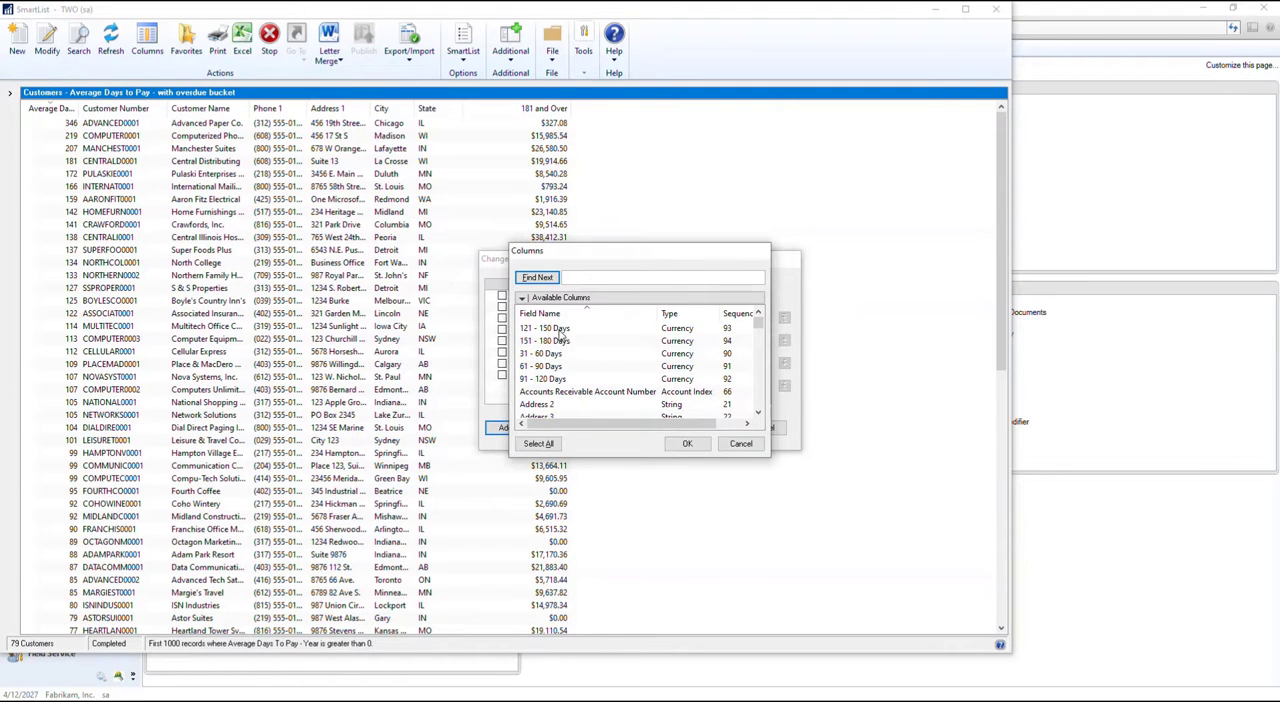
pyautogui.doubleClick(562, 340)
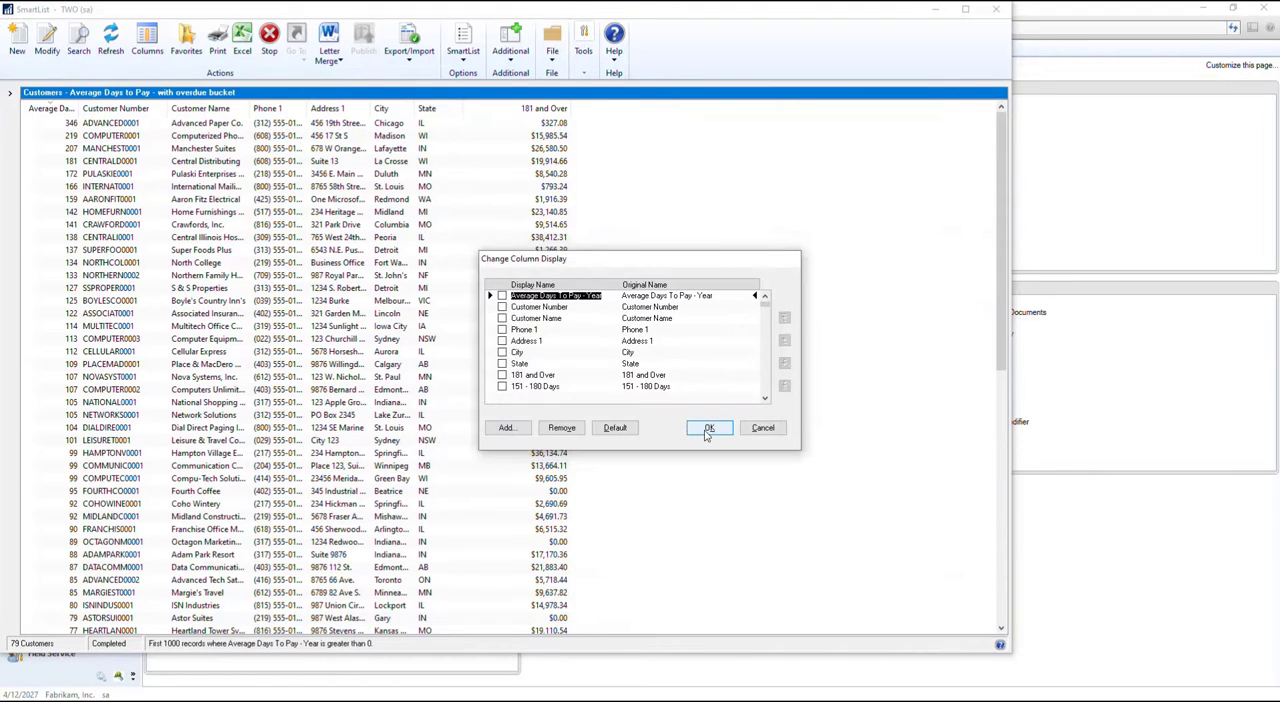
pyautogui.click(707, 428)
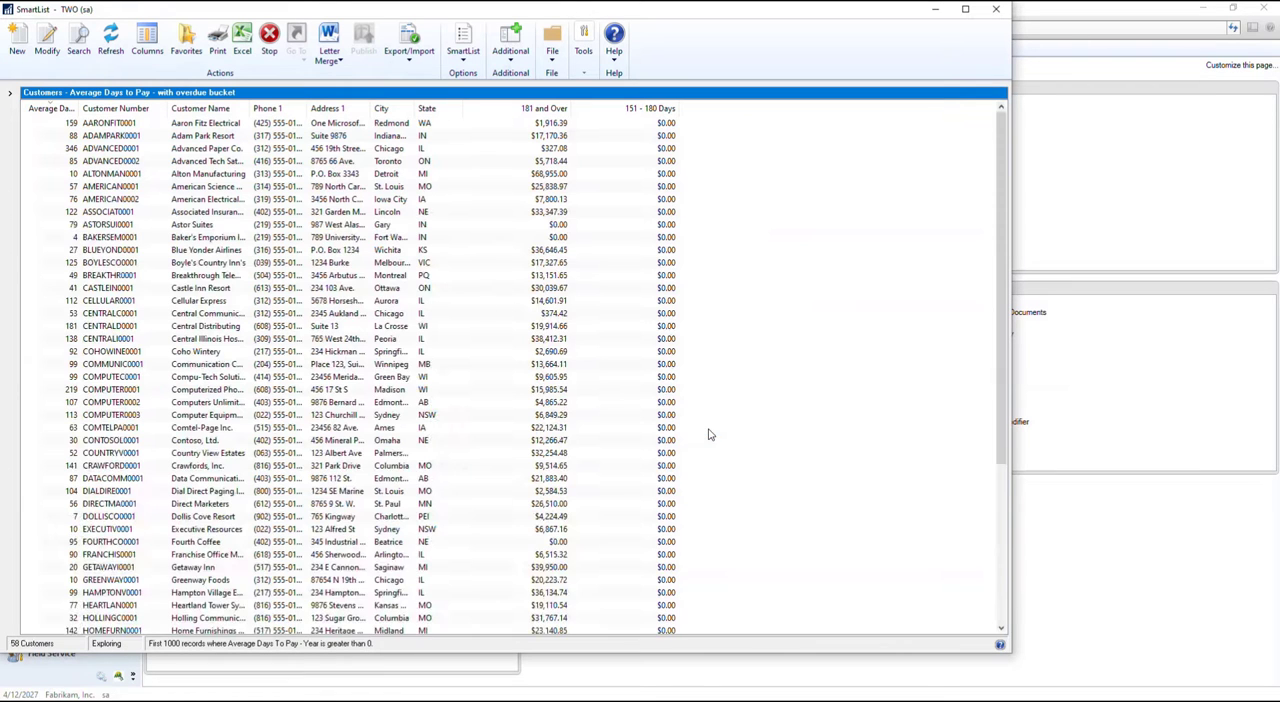
# Save the column change to the existing overdue bucket favorite with Modify, authorizing it with the favorite's password
pyautogui.click(183, 52)
pyautogui.click(589, 418)
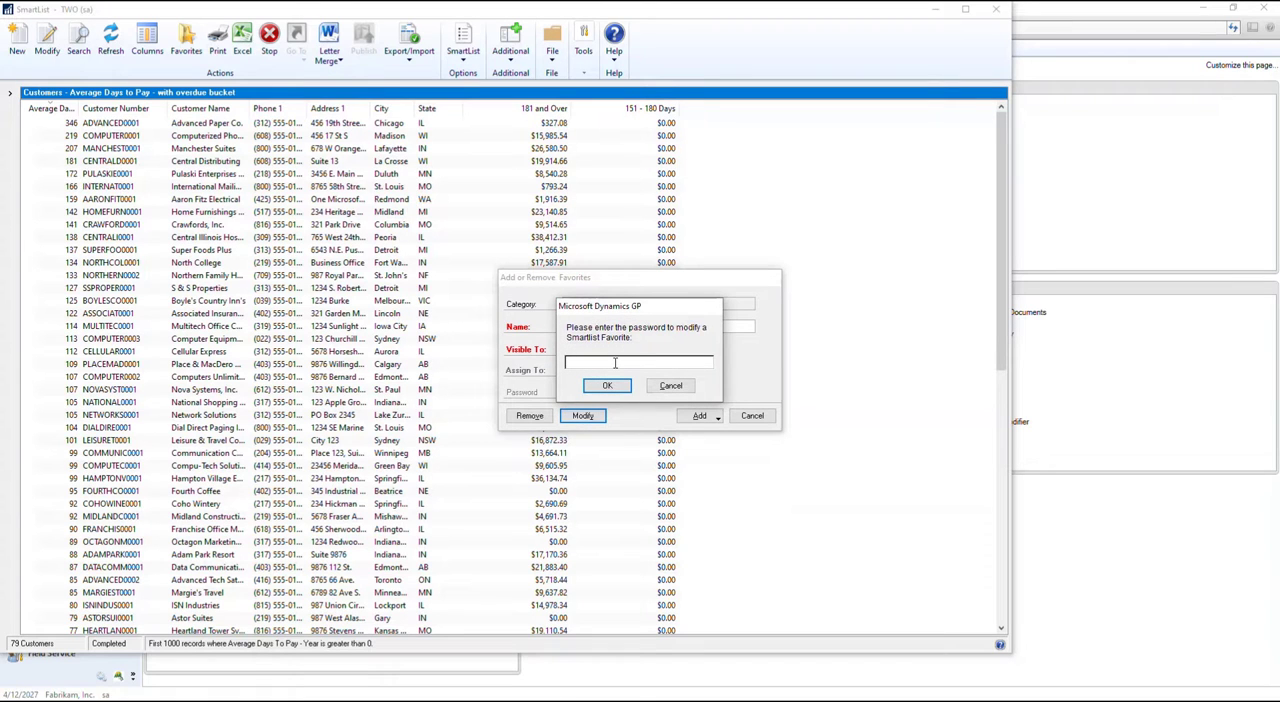
pyautogui.click(622, 386)
pyautogui.click(628, 402)
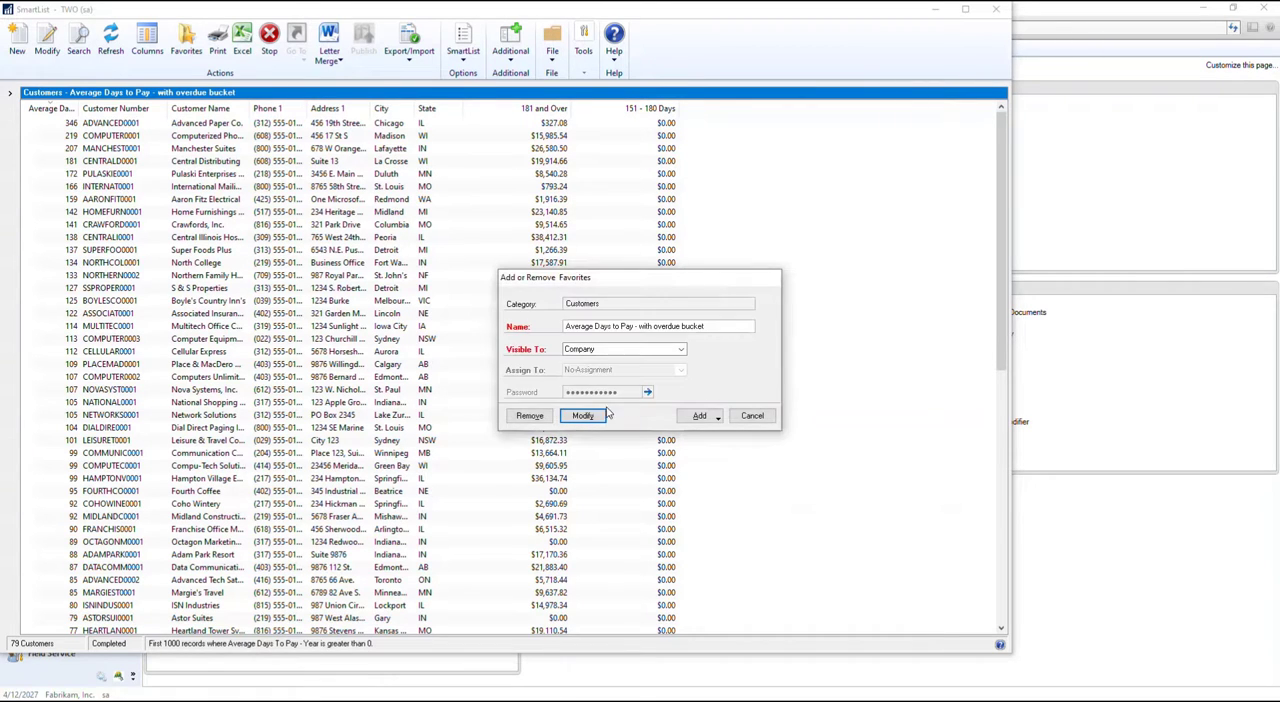
pyautogui.click(594, 417)
pyautogui.write('•••')
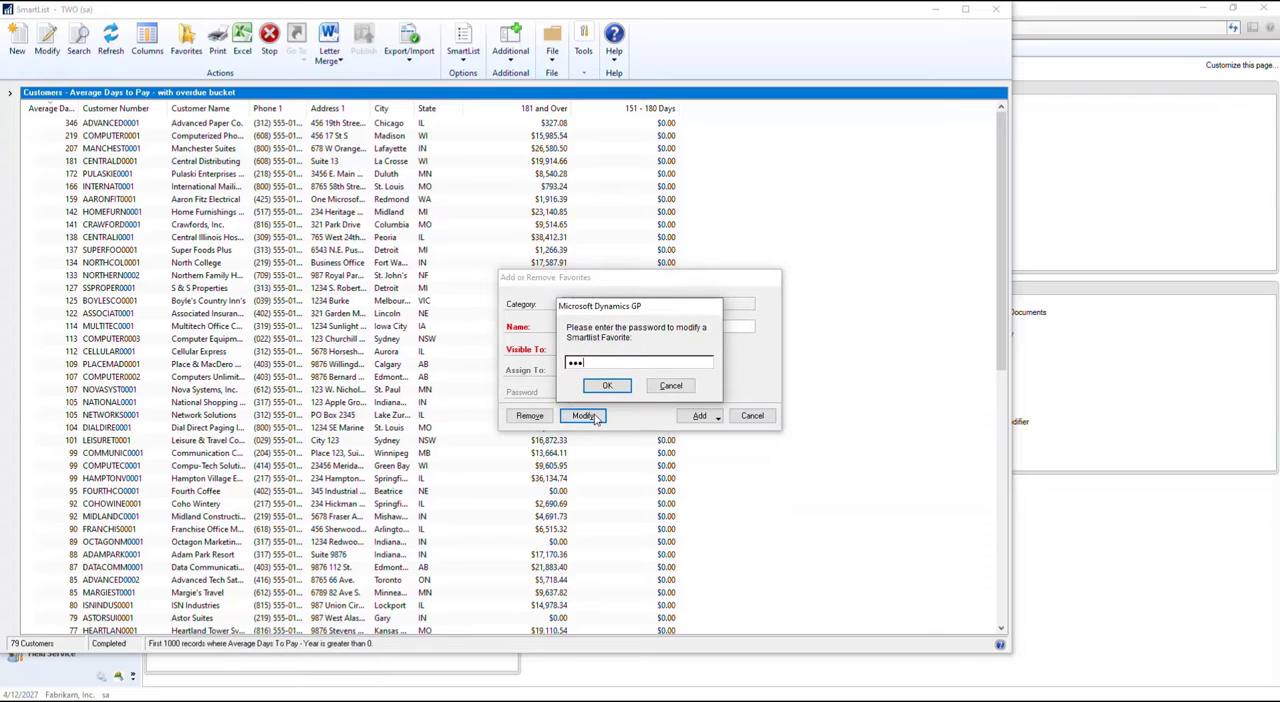
pyautogui.write('••')
pyautogui.click(612, 387)
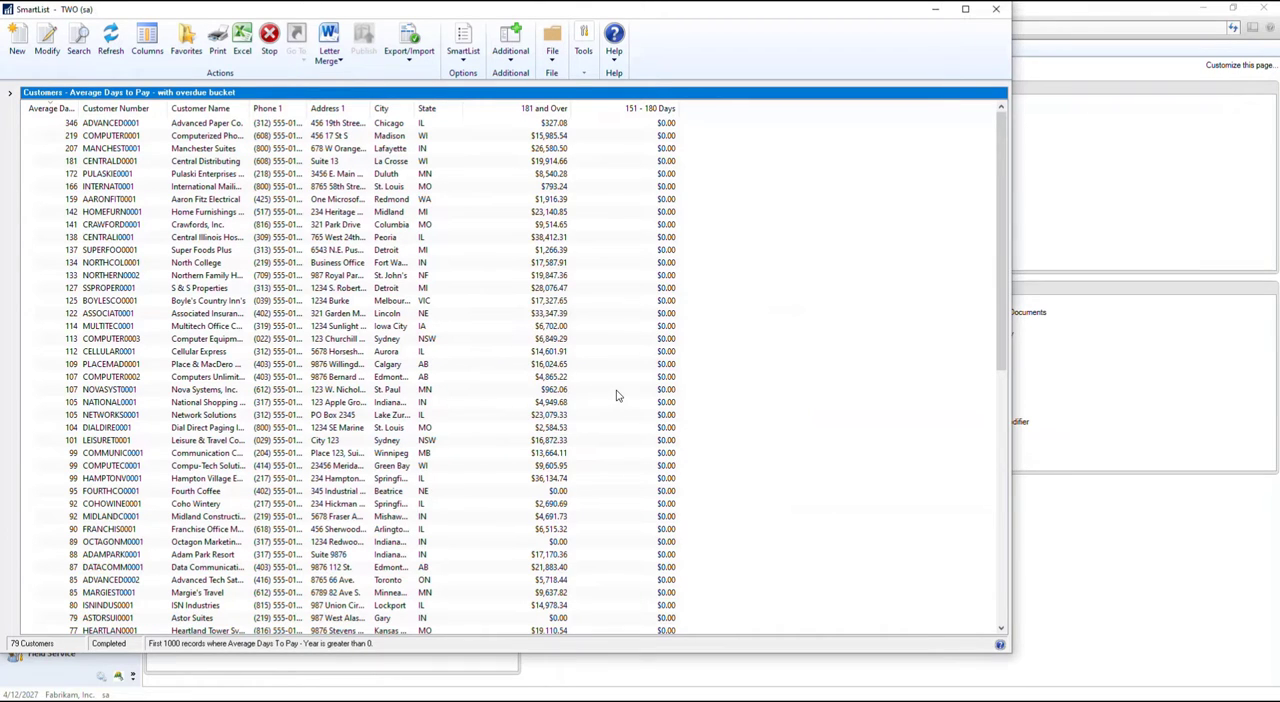